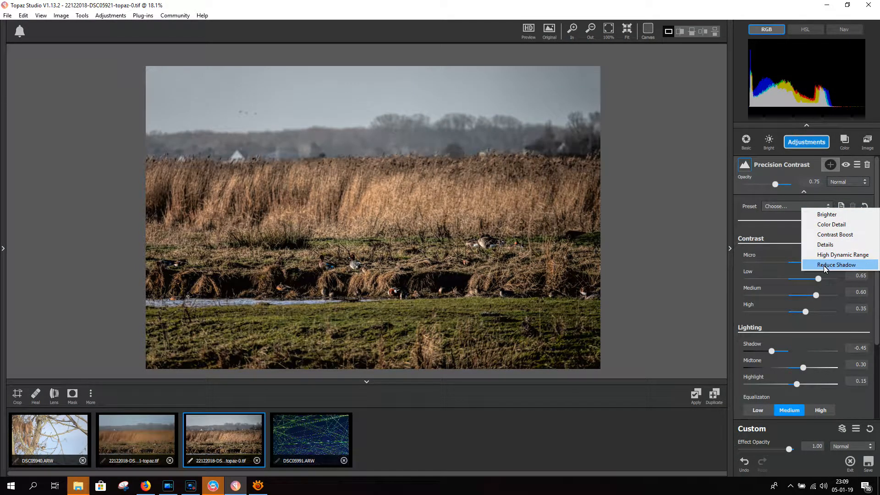
Step: Clear the Precision Contrast settings and try Micro contrast at 0.32 and Low contrast at 0.58, returning both to 0.00
{"action": "left_click", "coordinate": [782, 230]}
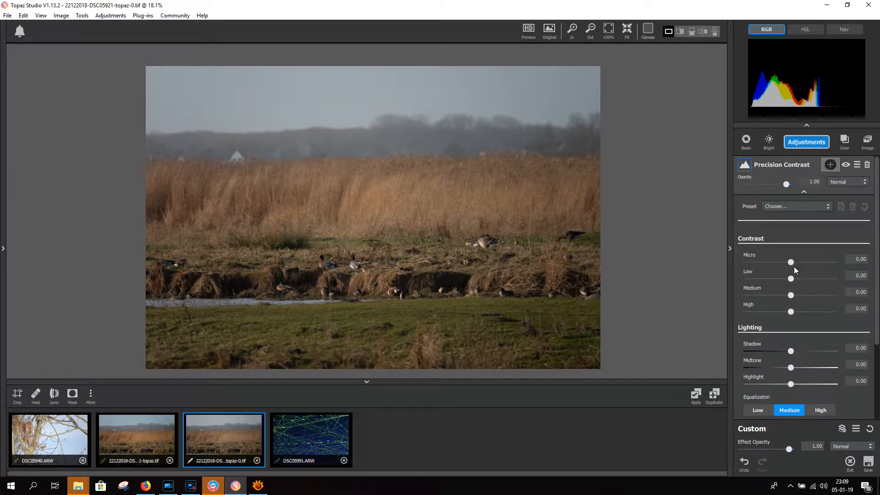
{"action": "mouse_move", "coordinate": [791, 262]}
{"action": "left_mouse_down"}
{"action": "mouse_move", "coordinate": [841, 265]}
{"action": "mouse_move", "coordinate": [805, 264]}
{"action": "left_mouse_up"}
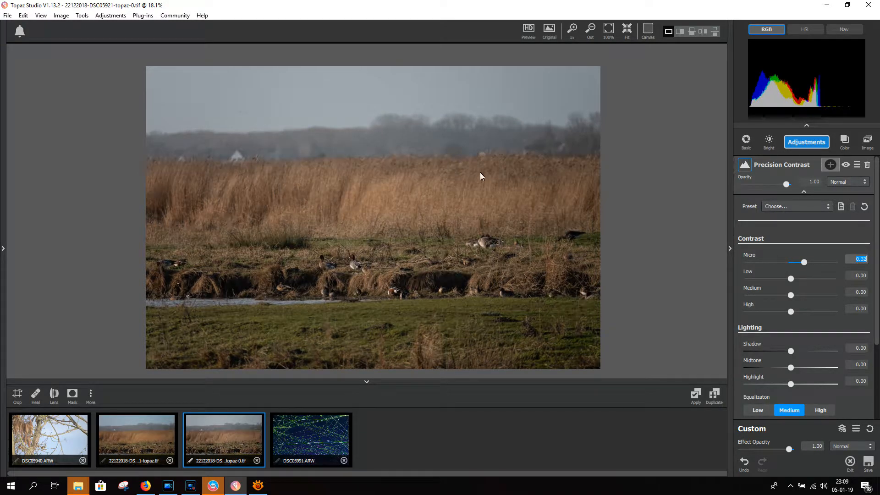
{"action": "left_click_drag", "start_coordinate": [805, 263], "coordinate": [816, 278]}
{"action": "left_click", "coordinate": [791, 279]}
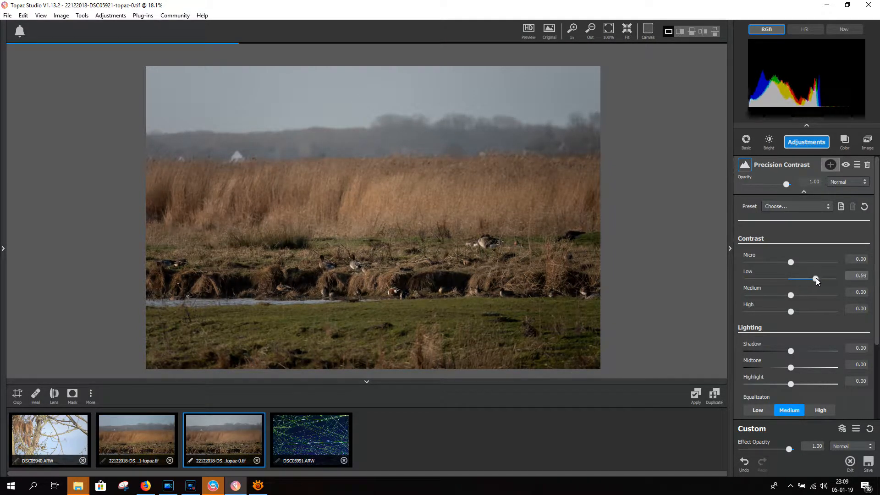
{"action": "left_click_drag", "start_coordinate": [816, 278], "coordinate": [790, 276]}
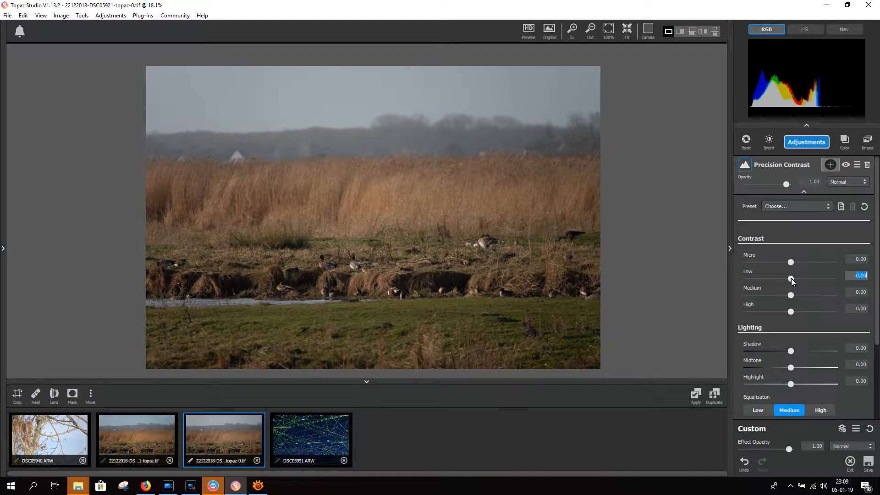
Step: Set the Medium contrast to 0.42 and the High contrast to 0.61
{"action": "left_click", "coordinate": [791, 296]}
{"action": "mouse_move", "coordinate": [791, 296]}
{"action": "left_mouse_down"}
{"action": "mouse_move", "coordinate": [815, 296]}
{"action": "mouse_move", "coordinate": [782, 294]}
{"action": "mouse_move", "coordinate": [807, 296]}
{"action": "left_mouse_up"}
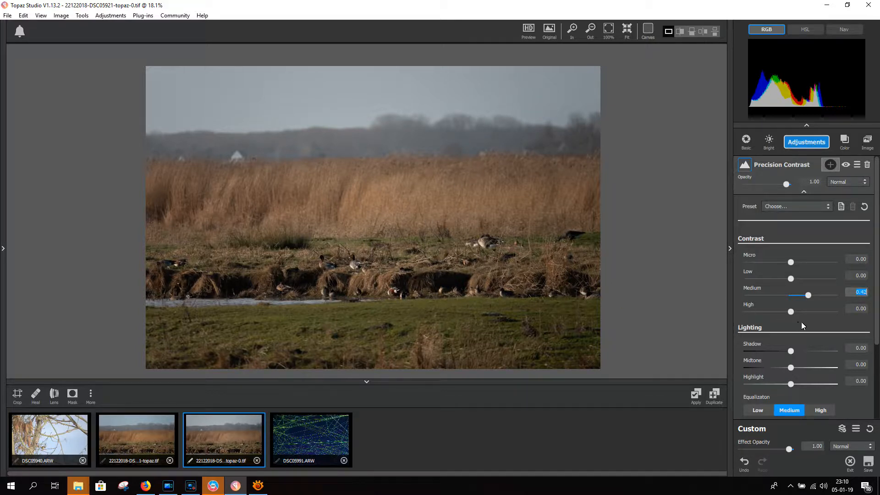
{"action": "left_click_drag", "start_coordinate": [790, 311], "coordinate": [816, 312]}
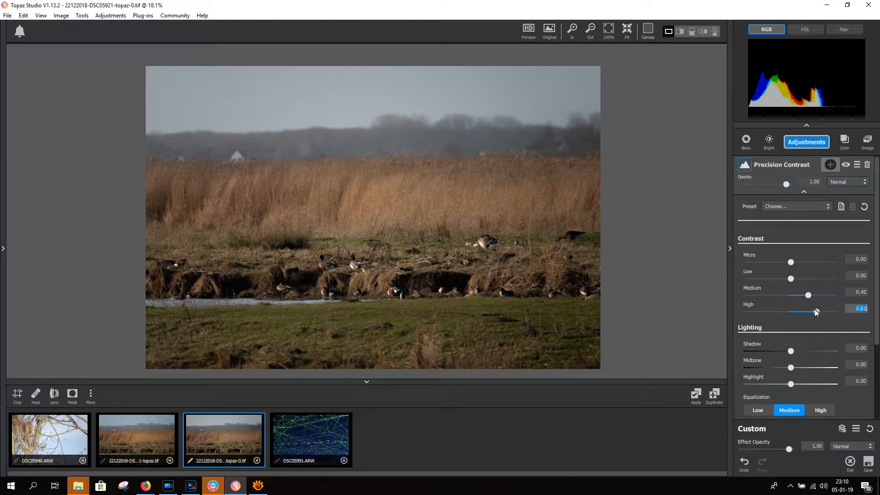
Step: Brighten the lighting by setting Shadow to 0.45, Midtone to 0.25 and Highlight to 0.11
{"action": "scroll", "coordinate": [796, 299], "scroll_direction": "down", "scroll_amount": 1}
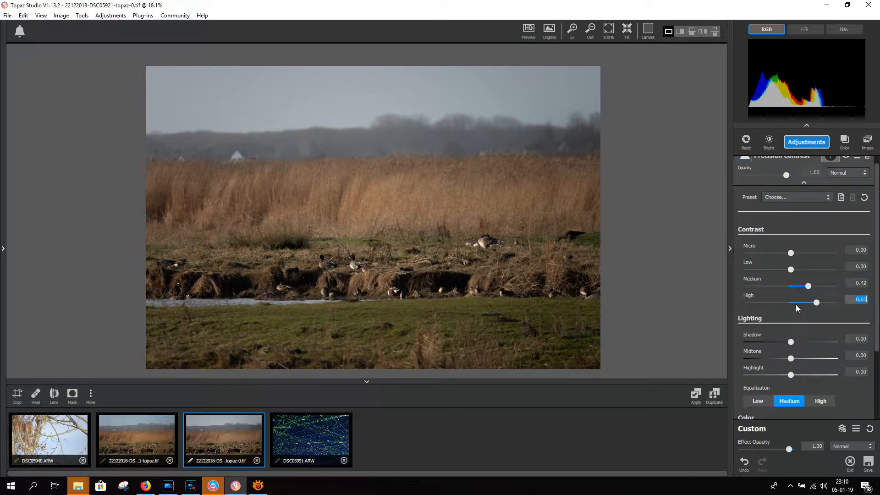
{"action": "left_click_drag", "start_coordinate": [790, 342], "coordinate": [810, 343]}
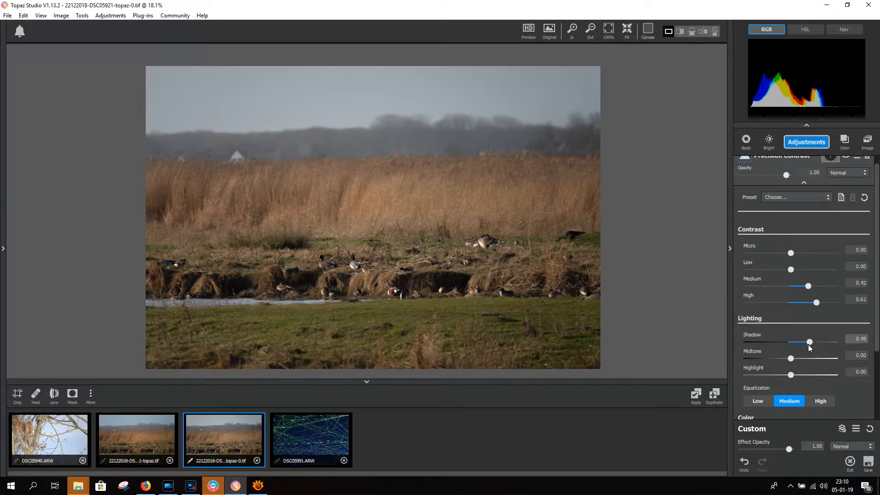
{"action": "mouse_move", "coordinate": [791, 358]}
{"action": "left_mouse_down"}
{"action": "mouse_move", "coordinate": [804, 358]}
{"action": "mouse_move", "coordinate": [791, 375]}
{"action": "mouse_move", "coordinate": [802, 375]}
{"action": "mouse_move", "coordinate": [772, 373]}
{"action": "mouse_move", "coordinate": [820, 375]}
{"action": "mouse_move", "coordinate": [778, 374]}
{"action": "mouse_move", "coordinate": [814, 375]}
{"action": "mouse_move", "coordinate": [794, 372]}
{"action": "left_mouse_up"}
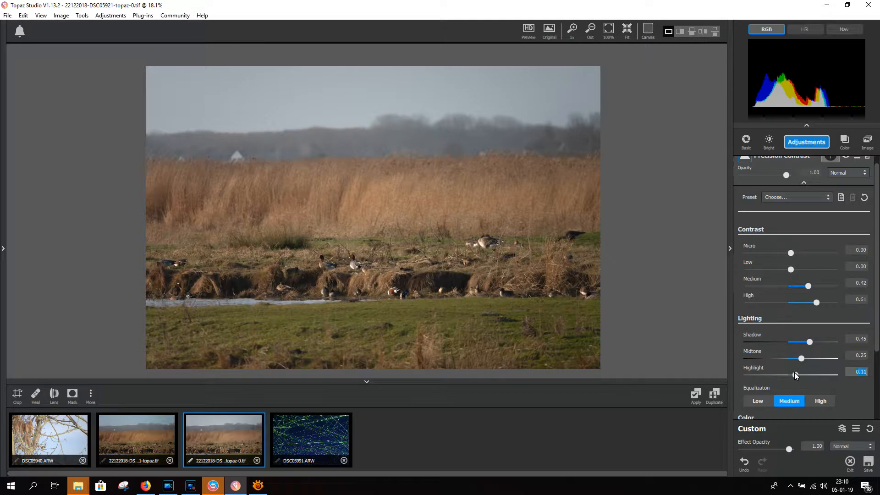
Step: Try the Low and High equalization options and return the lighting equalization to Medium
{"action": "left_click", "coordinate": [761, 400]}
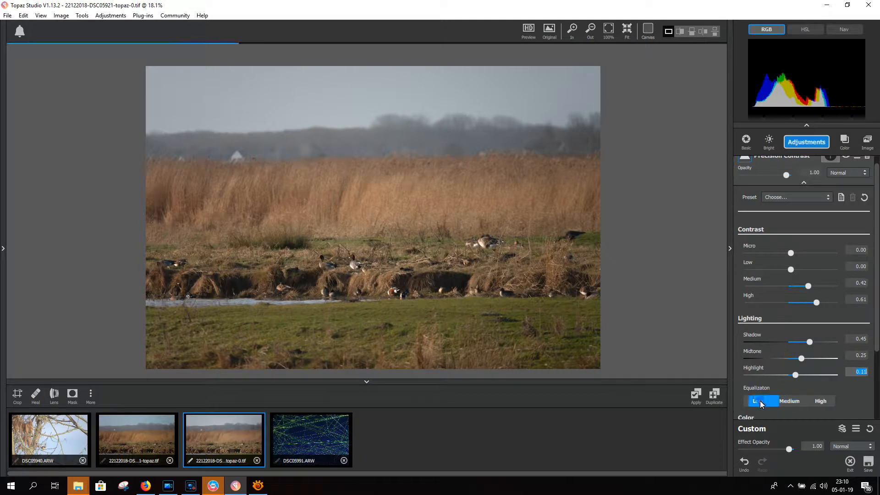
{"action": "left_click", "coordinate": [791, 398]}
{"action": "left_click", "coordinate": [820, 402]}
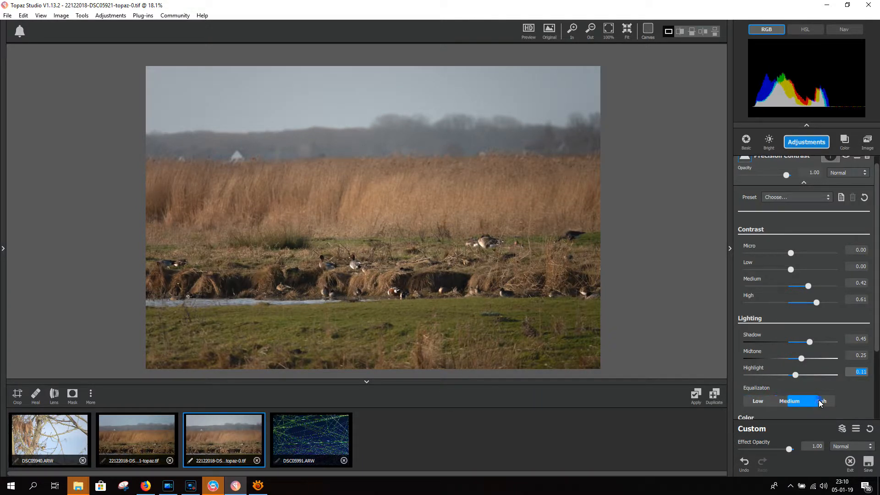
{"action": "left_click", "coordinate": [788, 397]}
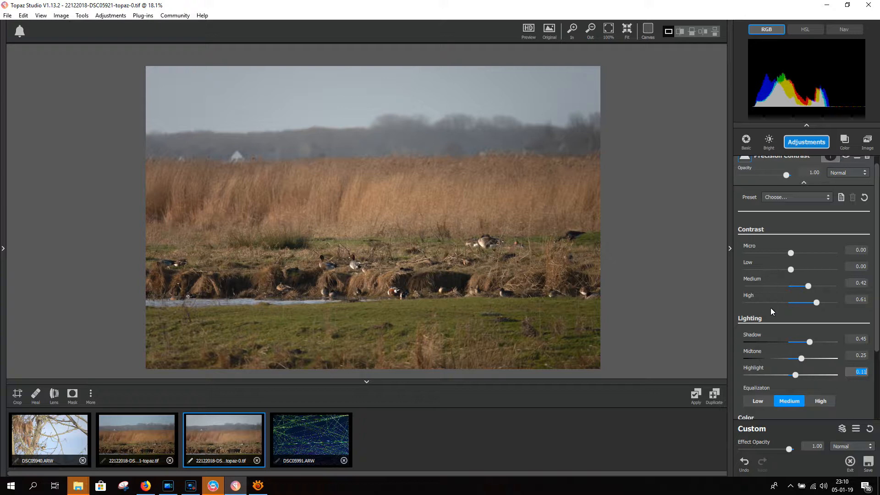
Step: Collapse the histogram to make room for the full set of Precision Contrast settings, including Color
{"action": "scroll", "coordinate": [788, 324], "scroll_direction": "down", "scroll_amount": 1}
{"action": "scroll", "coordinate": [830, 316], "scroll_direction": "down", "scroll_amount": 1}
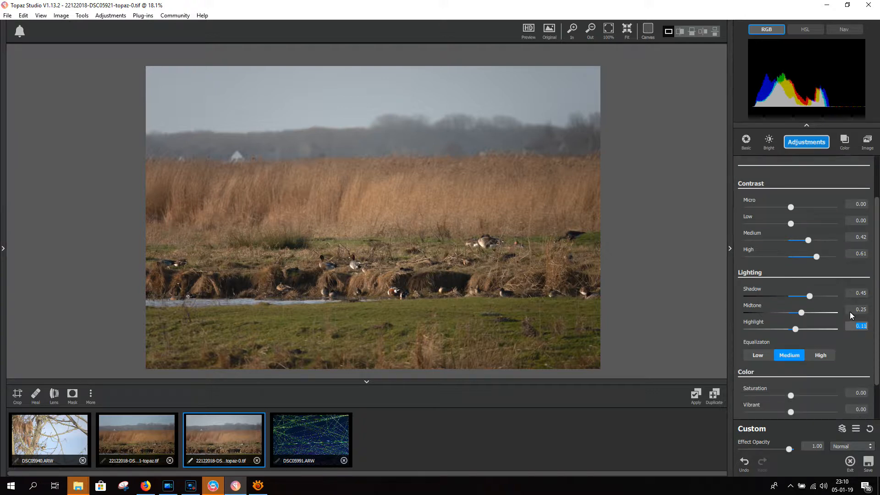
{"action": "scroll", "coordinate": [849, 312], "scroll_direction": "down", "scroll_amount": 1}
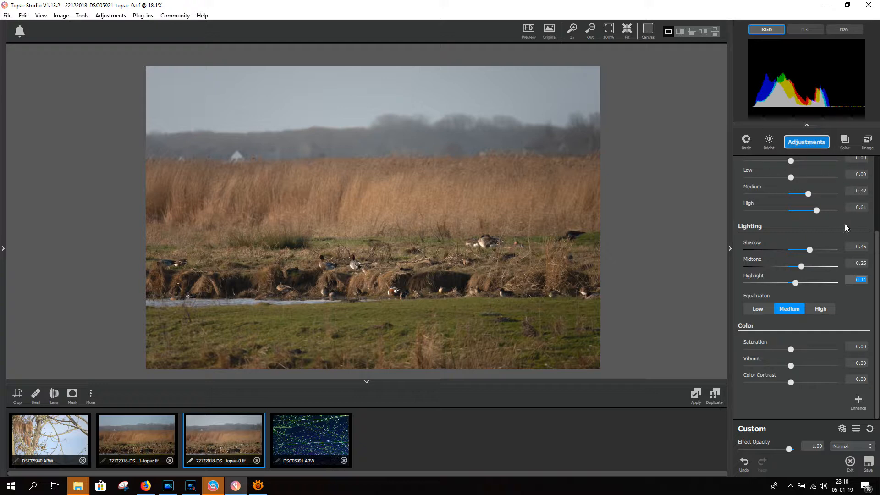
{"action": "left_click", "coordinate": [808, 125]}
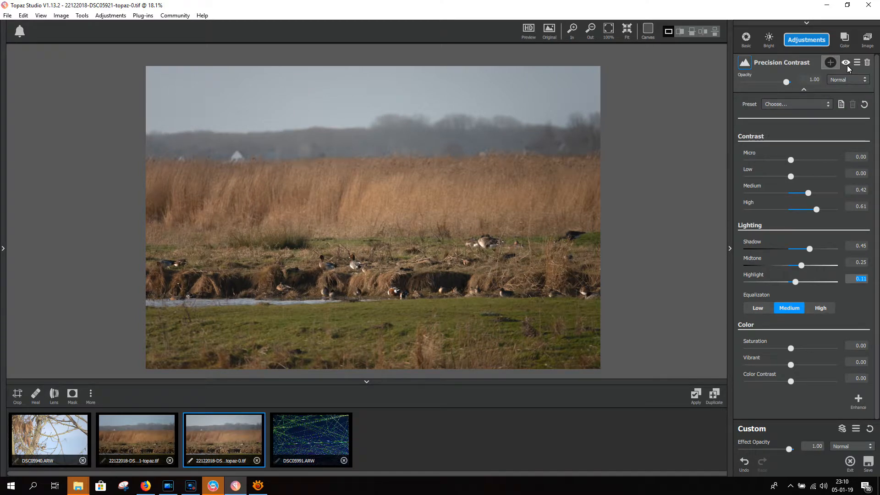
Step: Toggle the Precision Contrast adjustment off and on repeatedly to compare the photo before and after, leaving it enabled
{"action": "left_click", "coordinate": [846, 63]}
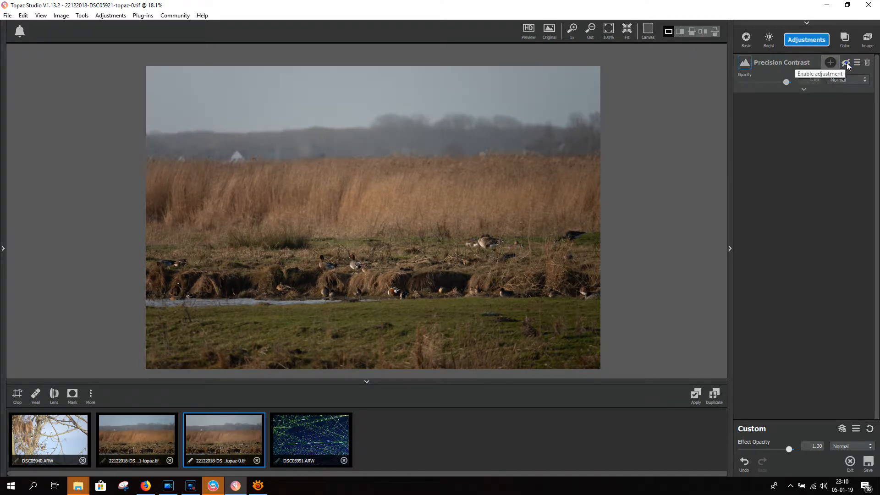
{"action": "left_click", "coordinate": [846, 63]}
{"action": "left_click", "coordinate": [846, 63]}
{"action": "left_click", "coordinate": [846, 63]}
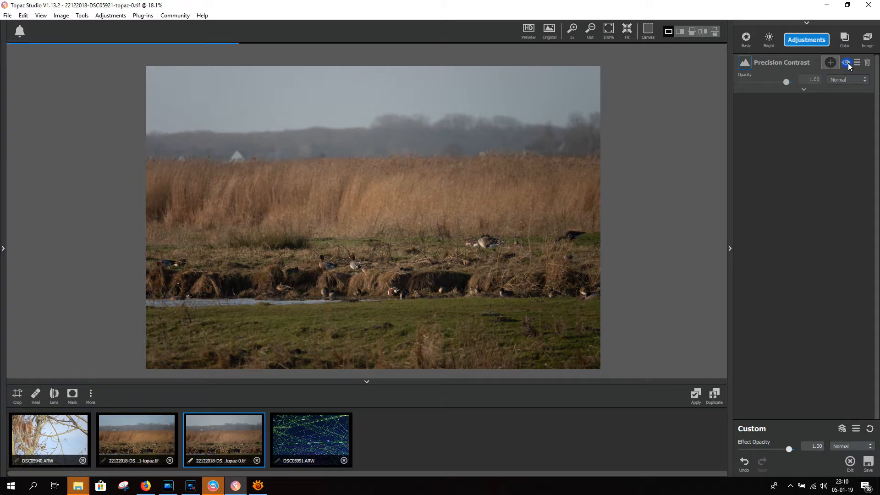
{"action": "left_click", "coordinate": [846, 63]}
{"action": "left_click", "coordinate": [846, 63]}
{"action": "left_click", "coordinate": [847, 62]}
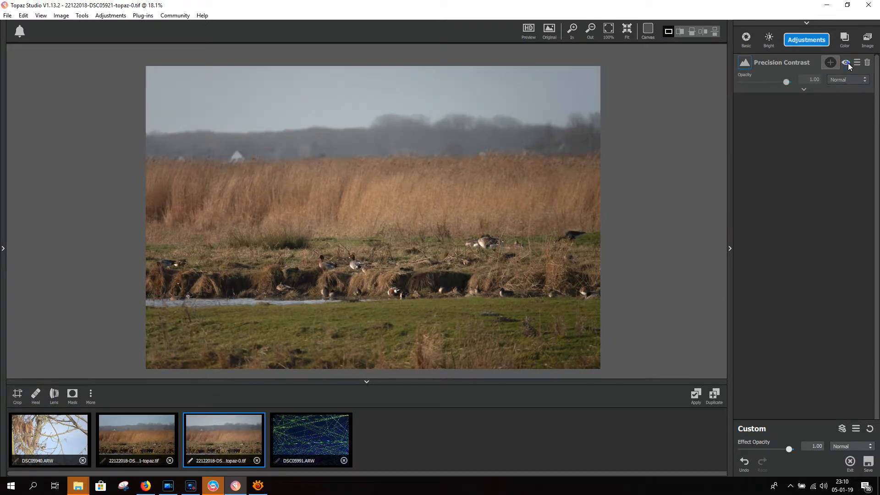
{"action": "left_click", "coordinate": [846, 62]}
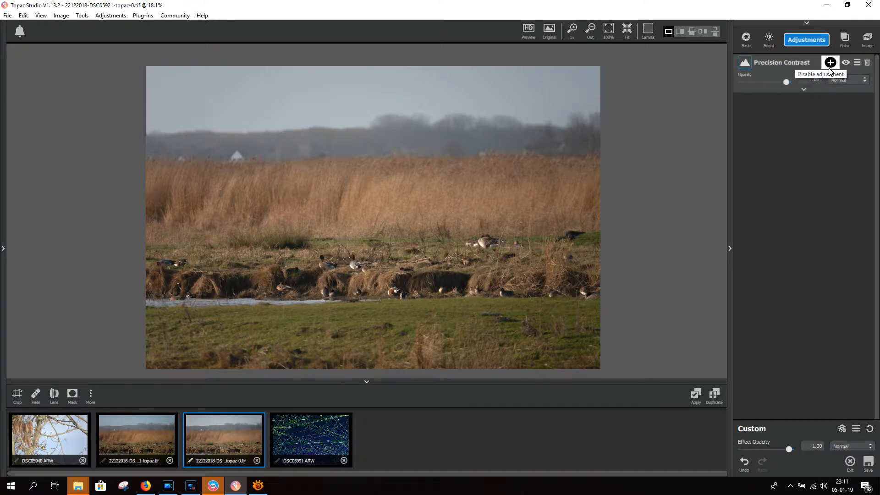
Step: Expand the Precision Contrast settings and set Vibrant to 0.40 and Color Contrast to 0.25
{"action": "left_click", "coordinate": [804, 89]}
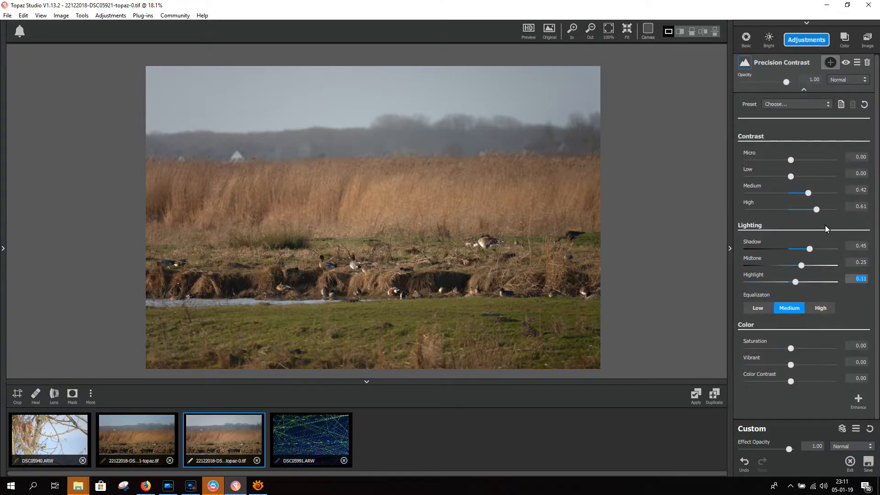
{"action": "left_click_drag", "start_coordinate": [797, 364], "coordinate": [826, 382]}
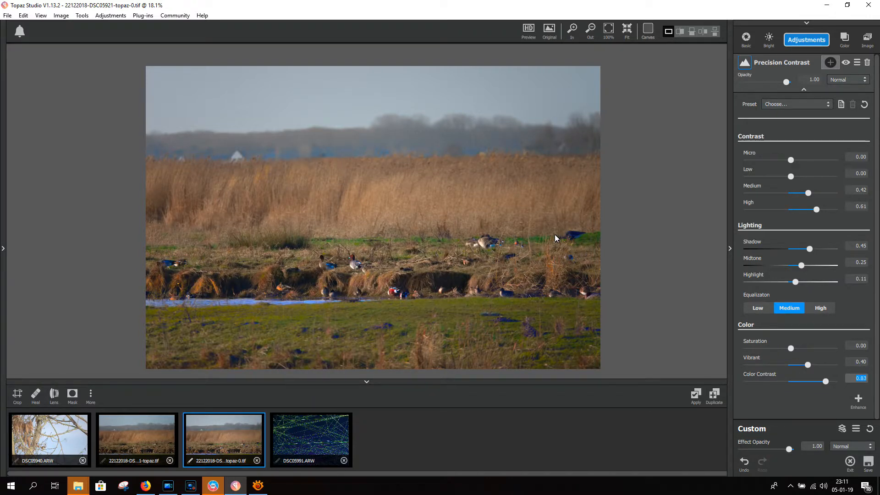
{"action": "left_click_drag", "start_coordinate": [826, 381], "coordinate": [803, 384]}
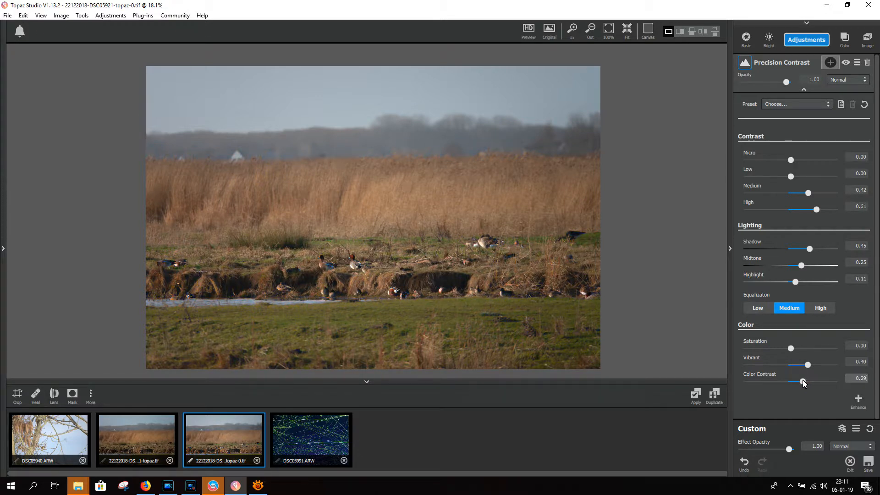
{"action": "left_click_drag", "start_coordinate": [802, 380], "coordinate": [801, 380]}
Step: Fine-tune the Color Contrast to 0.34 while checking the colours of the two ducks up close
{"action": "scroll", "coordinate": [323, 263], "scroll_direction": "up", "scroll_amount": 2}
{"action": "scroll", "coordinate": [333, 273], "scroll_direction": "up", "scroll_amount": 4}
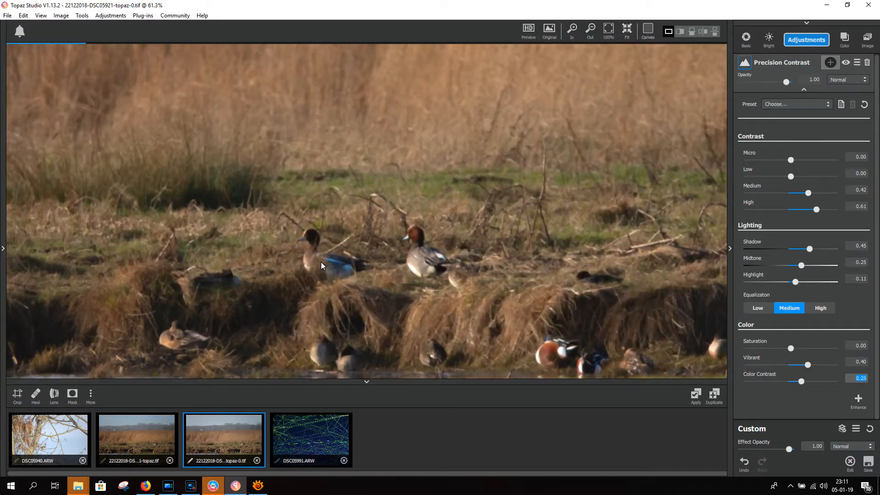
{"action": "scroll", "coordinate": [353, 272], "scroll_direction": "up", "scroll_amount": 1}
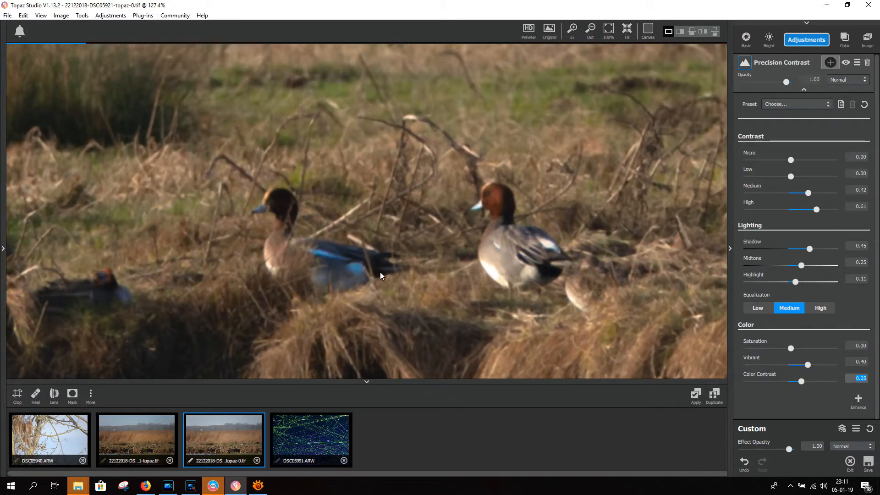
{"action": "mouse_move", "coordinate": [801, 382]}
{"action": "left_mouse_down"}
{"action": "mouse_move", "coordinate": [783, 386]}
{"action": "mouse_move", "coordinate": [805, 381]}
{"action": "left_mouse_up"}
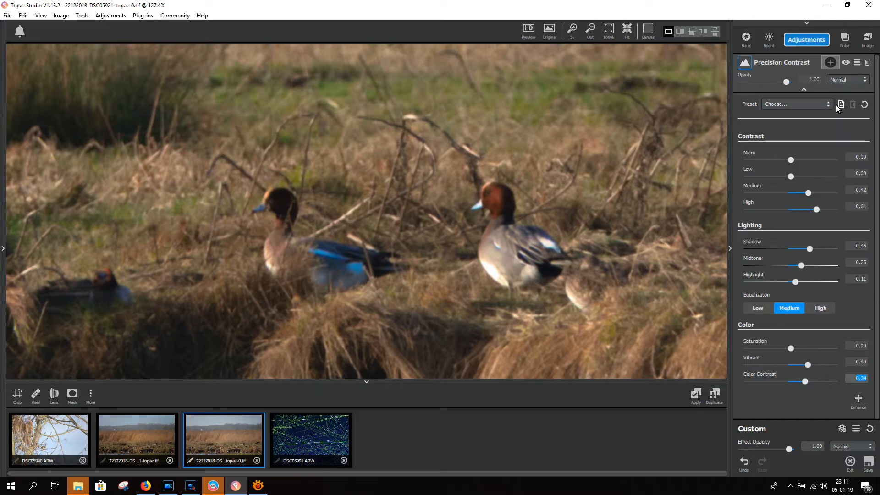
Step: Add a mask to Precision Contrast and paint out the blue-tinted duck's body with an edge-aware brush of radius 0.08
{"action": "left_click", "coordinate": [831, 62]}
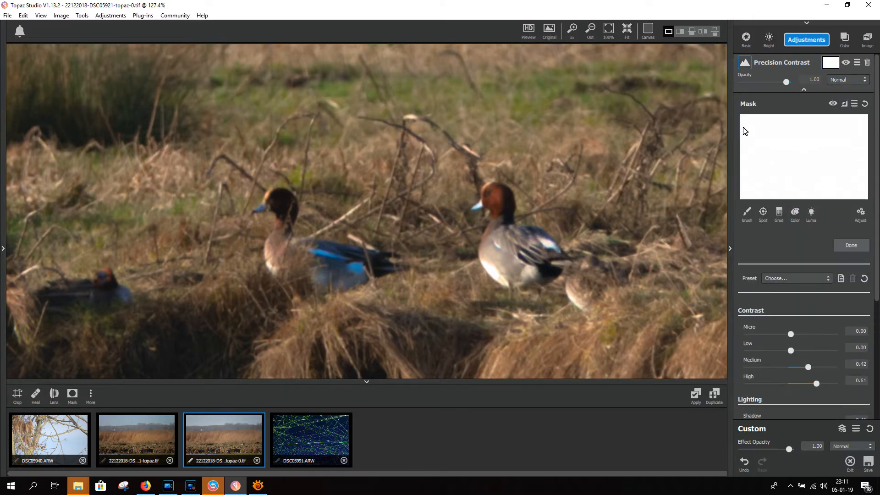
{"action": "left_click", "coordinate": [744, 213]}
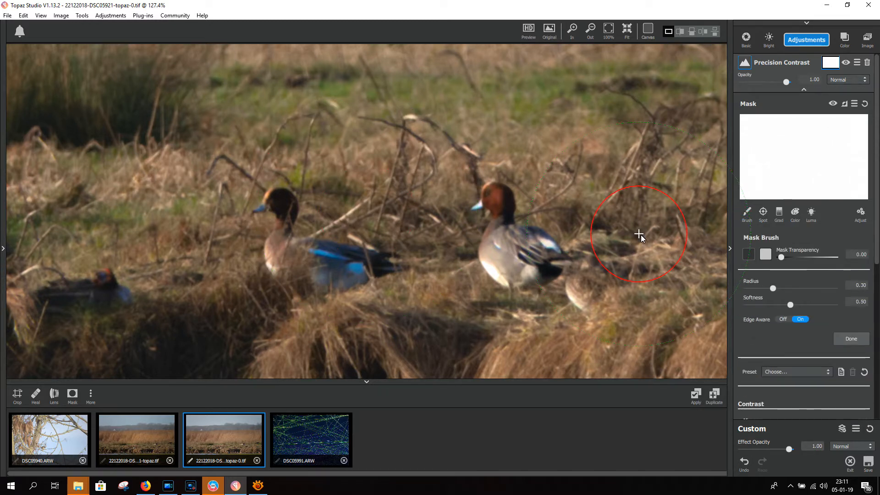
{"action": "scroll", "coordinate": [333, 265], "scroll_direction": "down", "scroll_amount": 2}
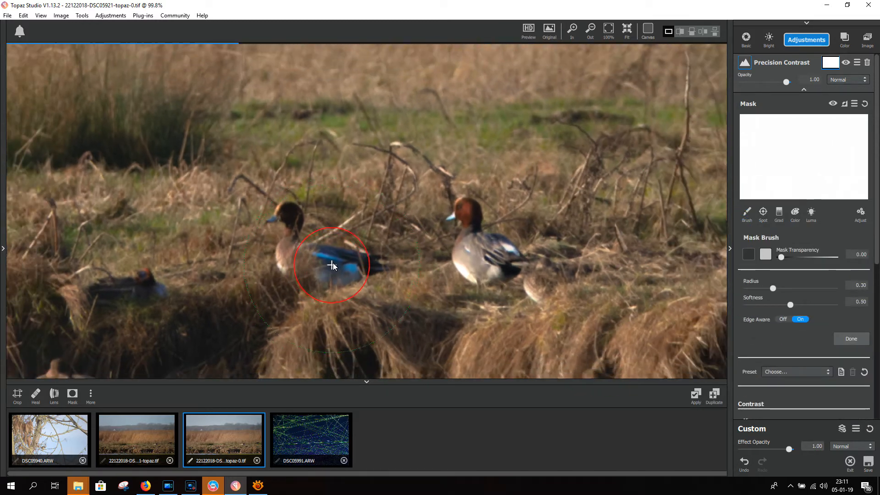
{"action": "left_click_drag", "start_coordinate": [773, 288], "coordinate": [754, 288]}
{"action": "left_click_drag", "start_coordinate": [306, 247], "coordinate": [364, 271]}
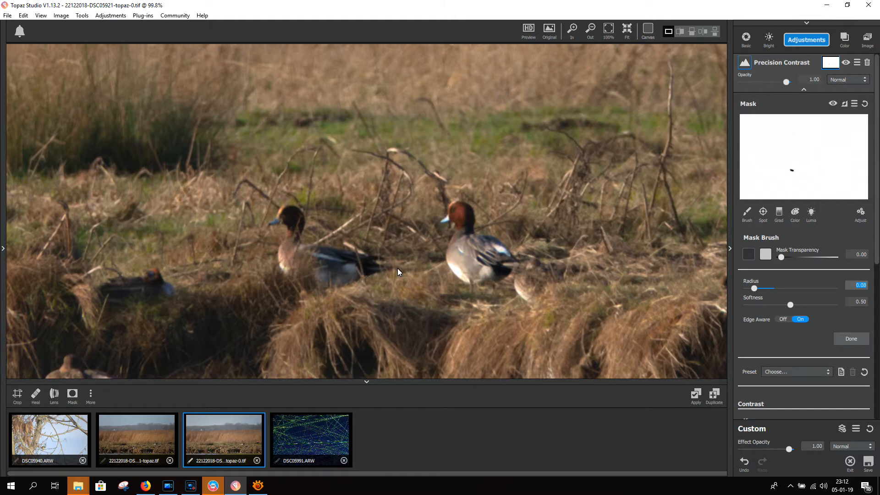
{"action": "scroll", "coordinate": [397, 268], "scroll_direction": "down", "scroll_amount": 2}
{"action": "scroll", "coordinate": [389, 268], "scroll_direction": "down", "scroll_amount": 4}
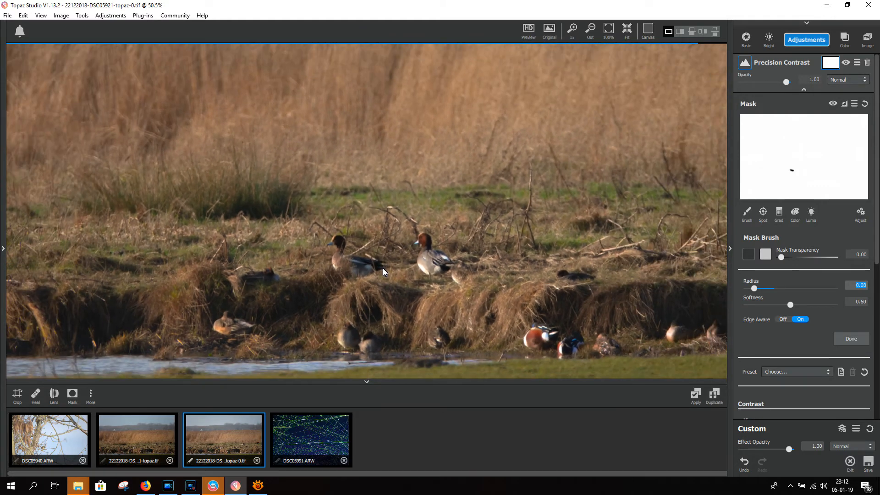
{"action": "scroll", "coordinate": [383, 272], "scroll_direction": "down", "scroll_amount": 3}
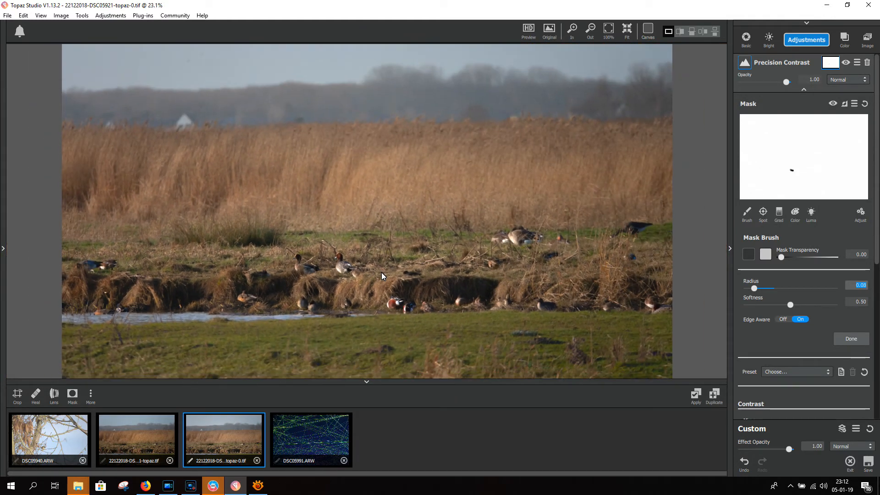
{"action": "scroll", "coordinate": [381, 273], "scroll_direction": "up", "scroll_amount": 3}
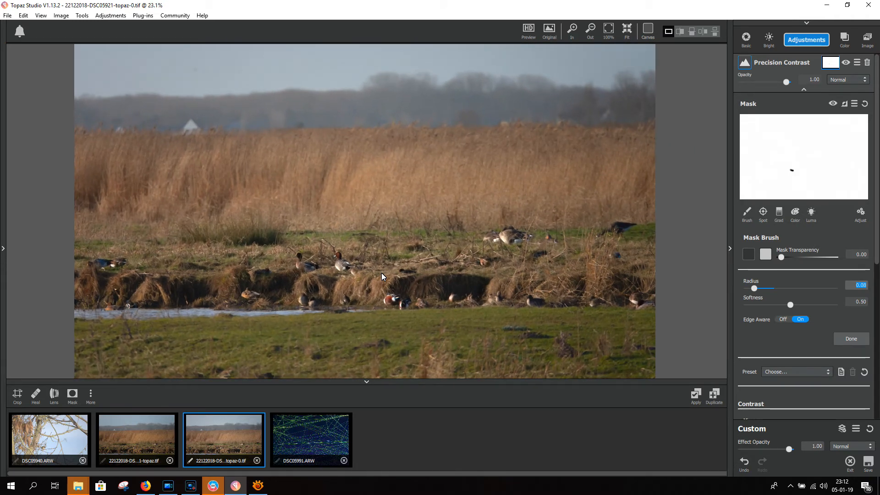
{"action": "scroll", "coordinate": [382, 275], "scroll_direction": "down", "scroll_amount": 2}
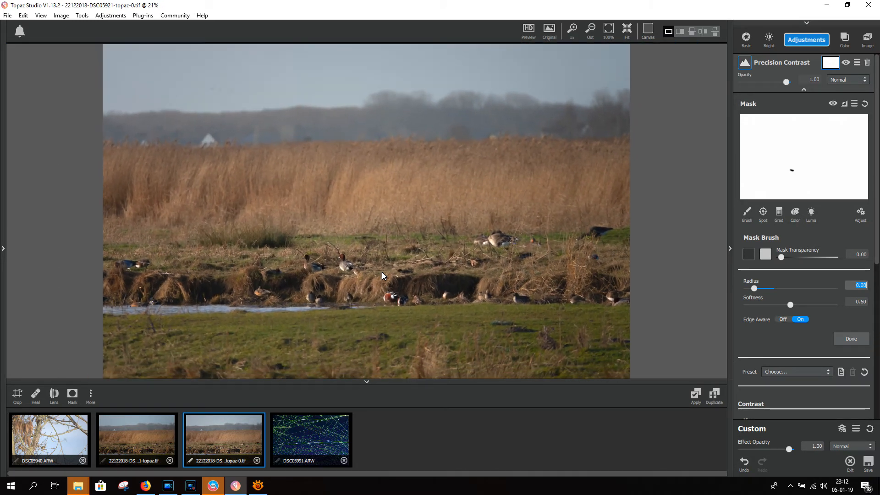